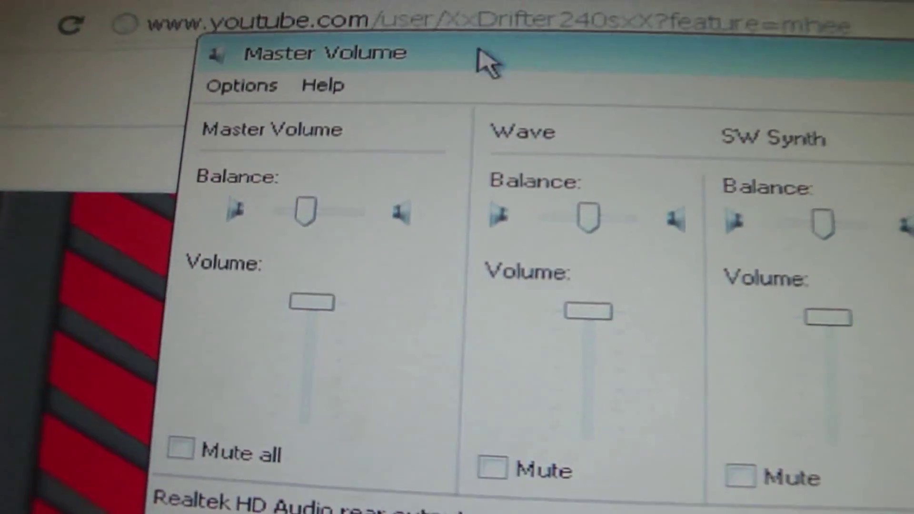
Step: Check the mixer's audio device list without changing it, and pause the MW3 trailer at 0:10
{"action": "left_click", "coordinate": [264, 87]}
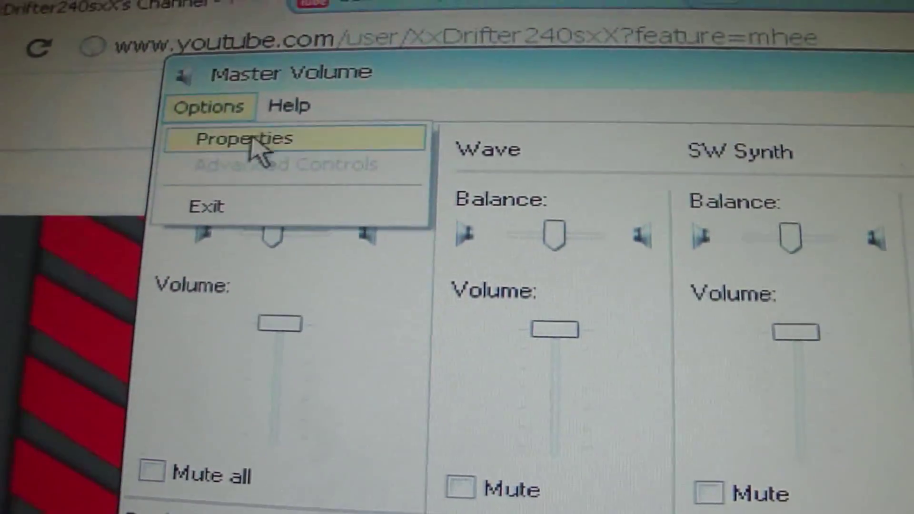
{"action": "left_click", "coordinate": [258, 137]}
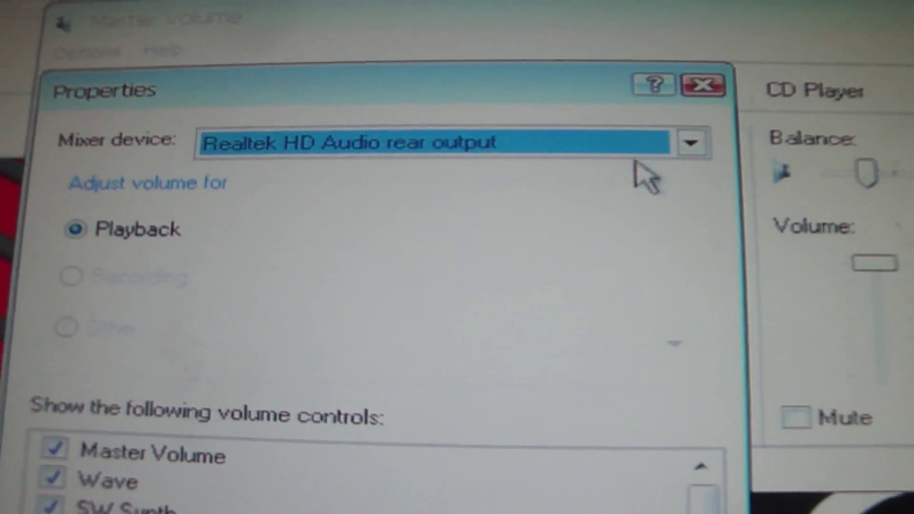
{"action": "left_click", "coordinate": [652, 155]}
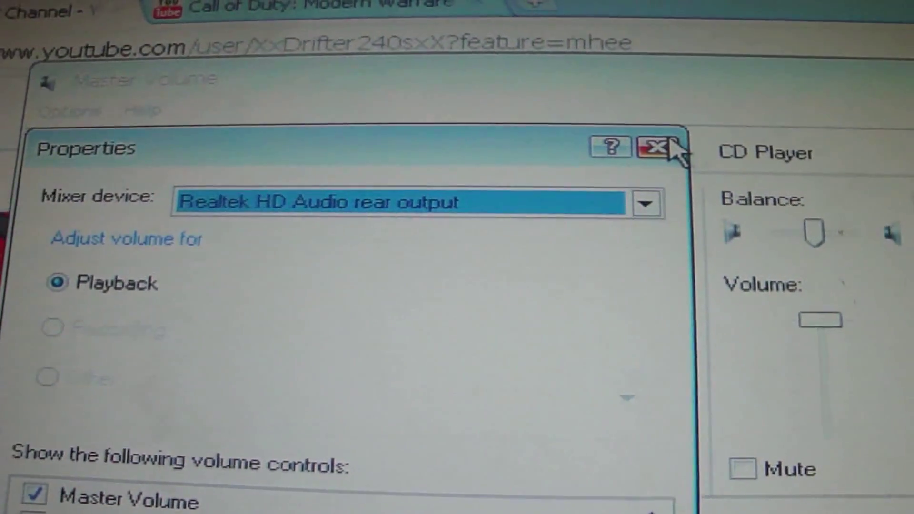
{"action": "left_click", "coordinate": [645, 142]}
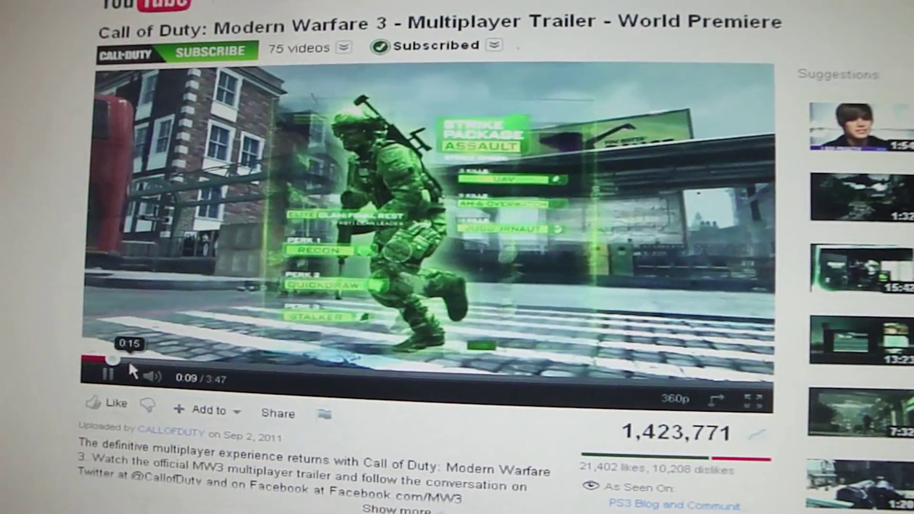
{"action": "left_click", "coordinate": [114, 378]}
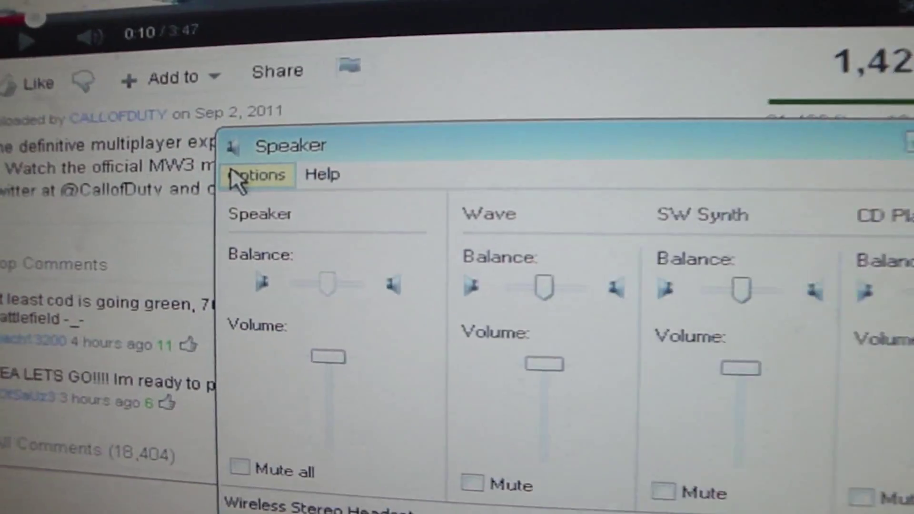
Step: Confirm the Wireless Stereo Headset Speaker mixer properties showing Speaker, Wave, SW Synth and CD Player
{"action": "left_click", "coordinate": [246, 176]}
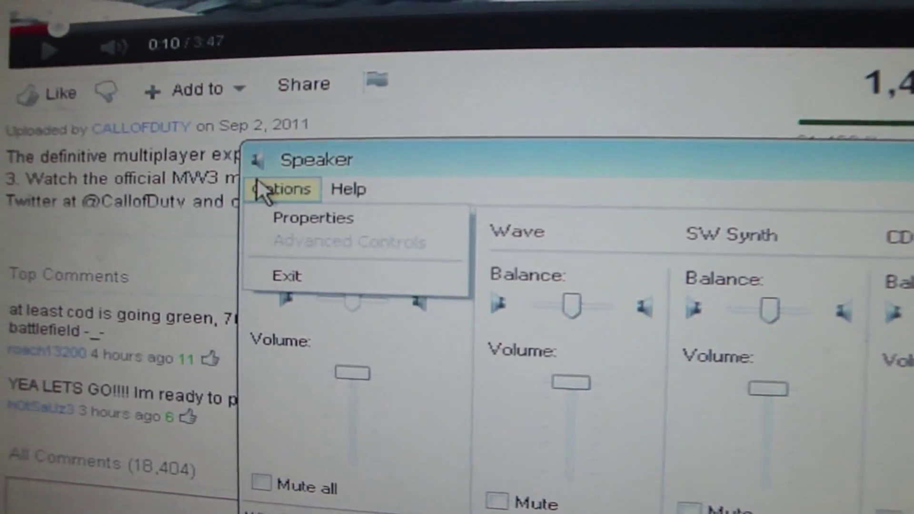
{"action": "left_click", "coordinate": [264, 207]}
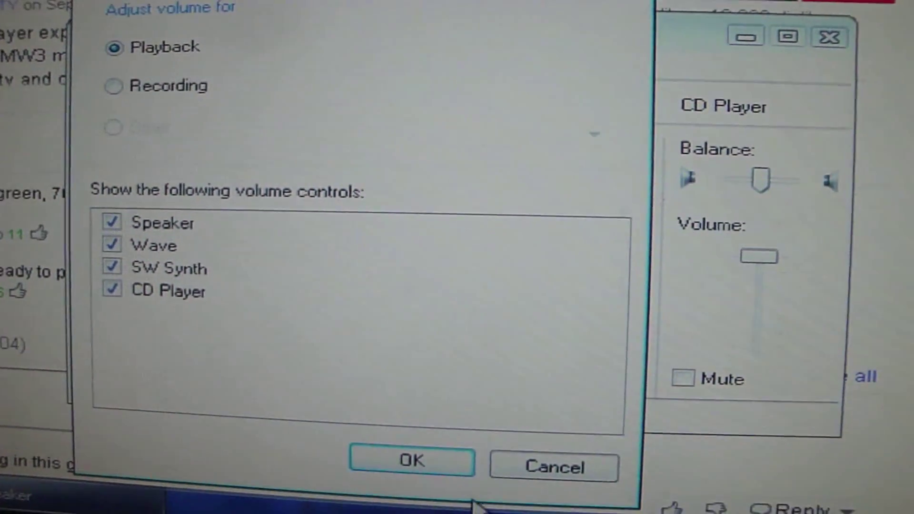
{"action": "left_click", "coordinate": [441, 461]}
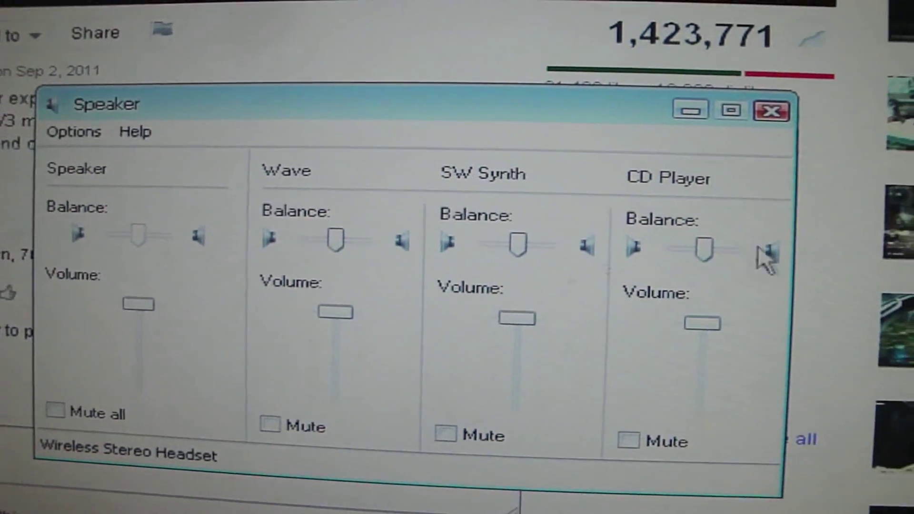